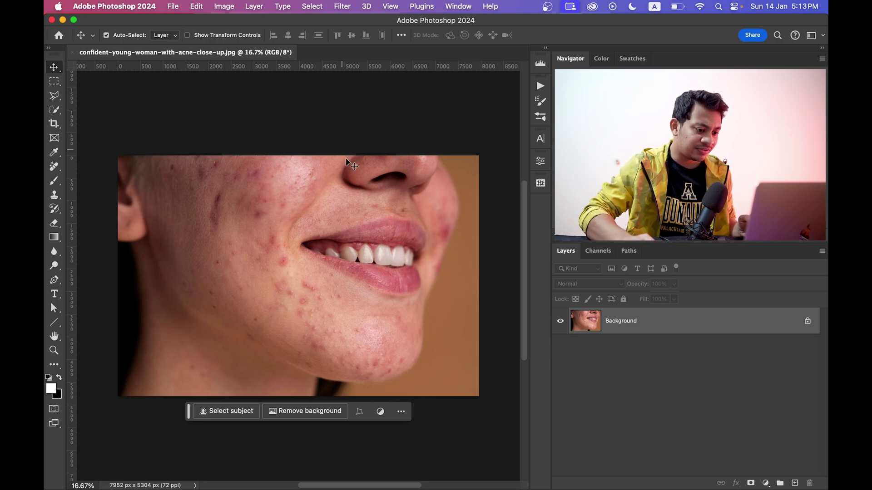
- Add a Black & White adjustment layer and lower Reds to -110 so blemishes show dark
left_click(764, 483)
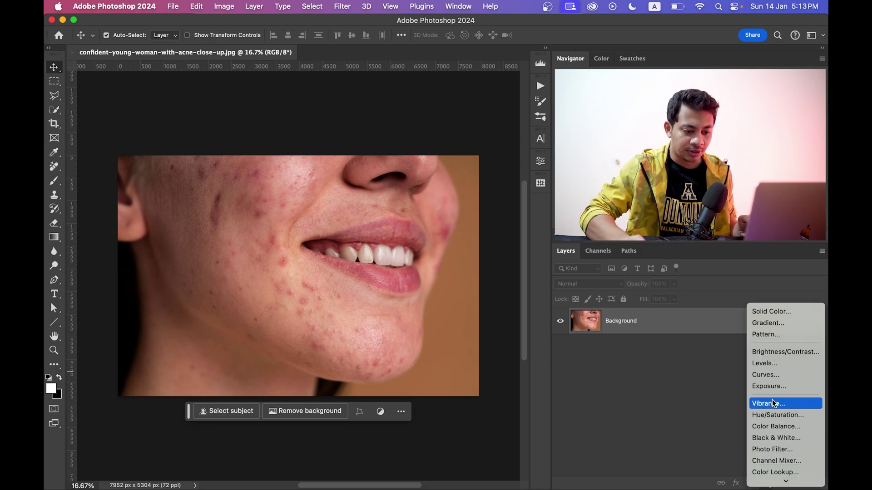
left_click(788, 438)
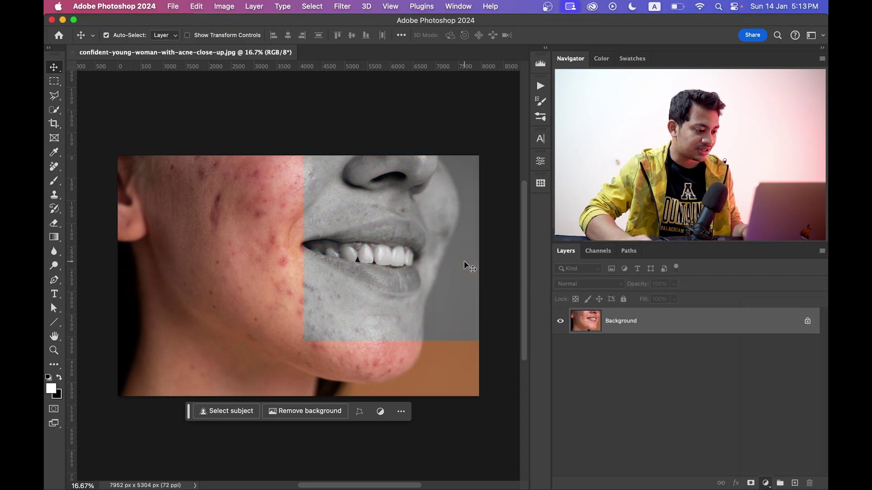
left_click_drag(292, 201, 243, 190)
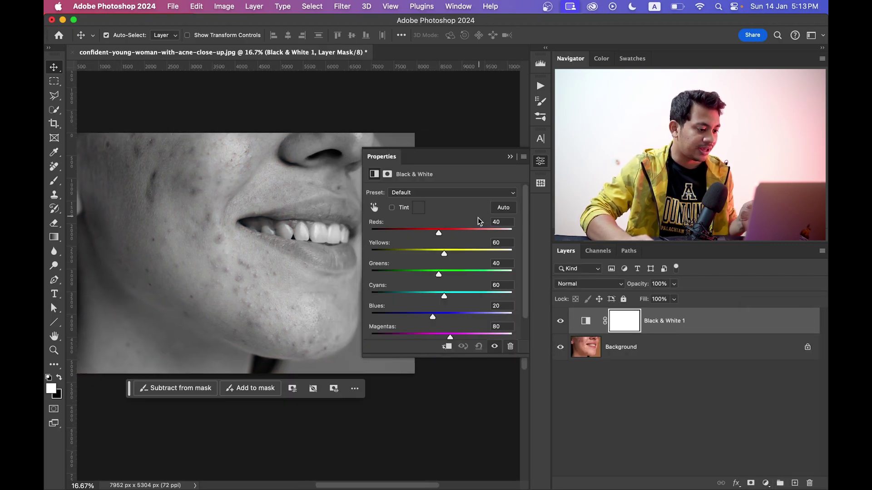
left_click_drag(438, 234, 396, 228)
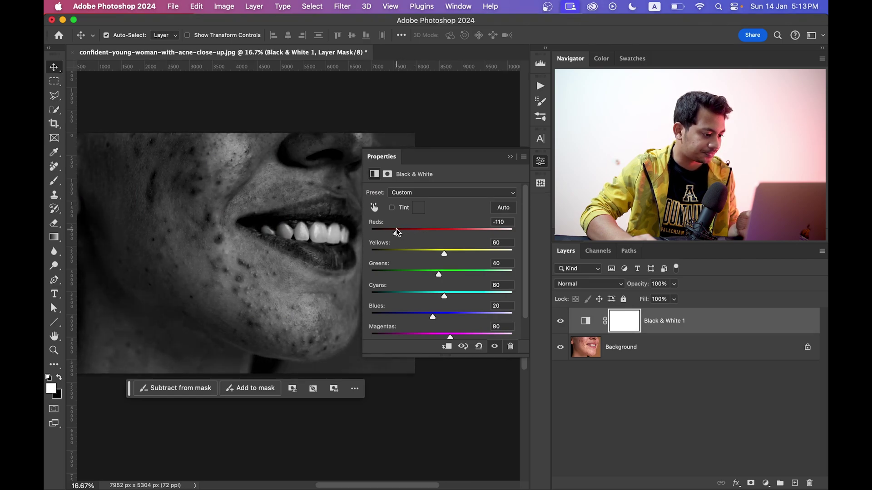
left_click(540, 161)
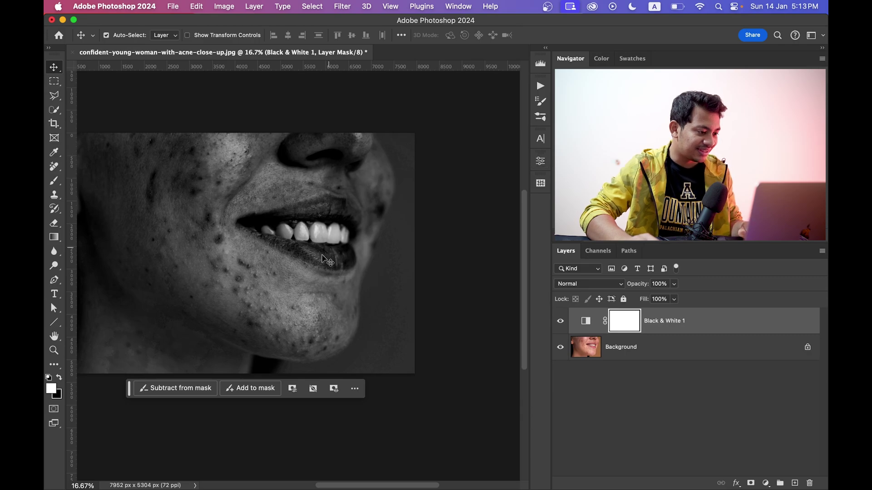
- Zoom in and raise the Black & White Yellows slider to 137 to brighten the skin
scroll(302, 239, "left", 5)
scroll(333, 239, "up", 2)
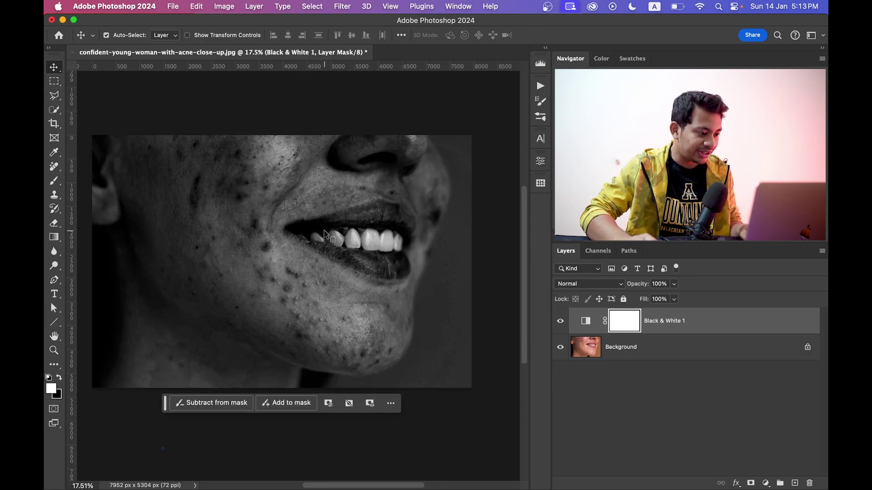
scroll(347, 225, "right", 2)
scroll(347, 226, "right", 2)
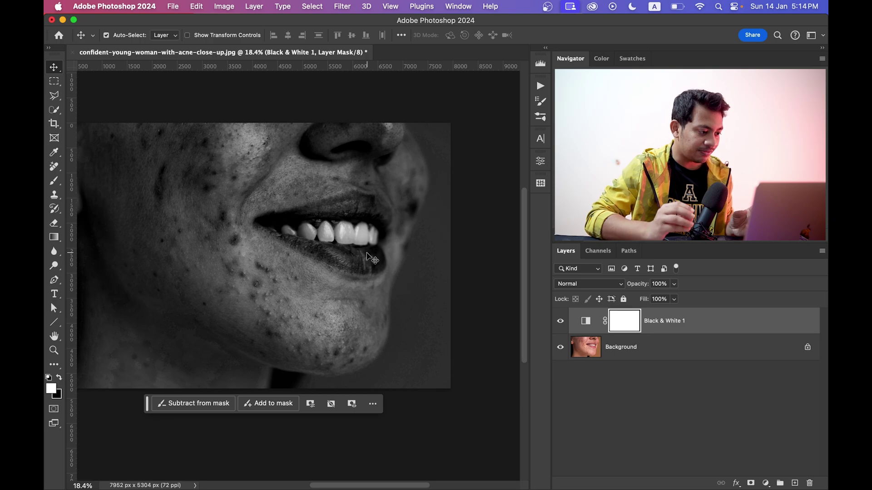
left_click(540, 161)
left_click_drag(445, 253, 472, 256)
left_click(540, 161)
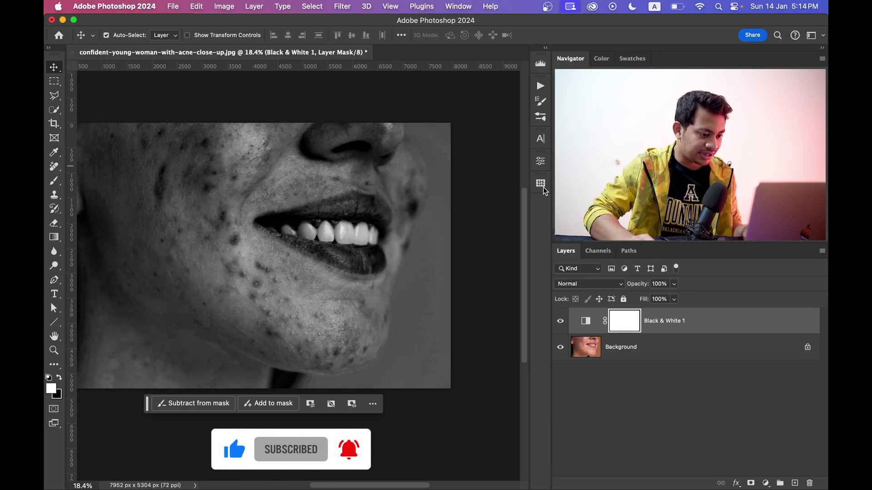
- Toggle the Black & White layer to compare, then make the Background layer active
left_click(561, 322)
left_click(561, 322)
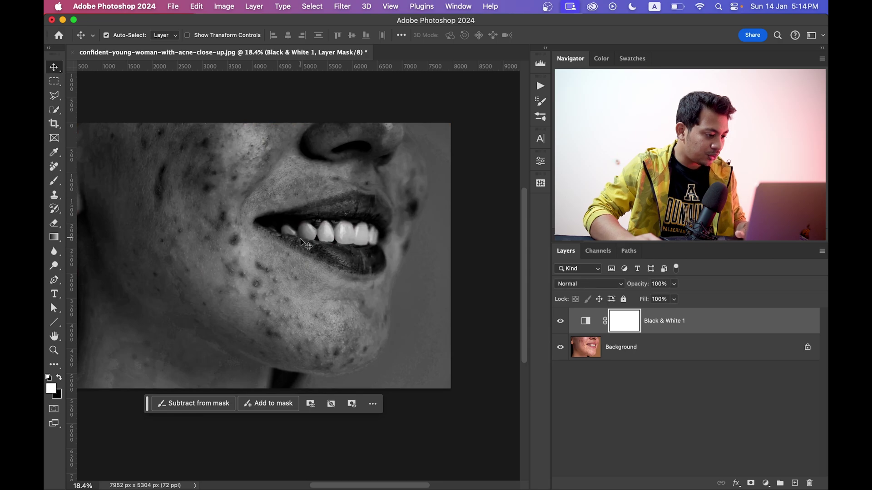
left_click_drag(302, 243, 318, 243)
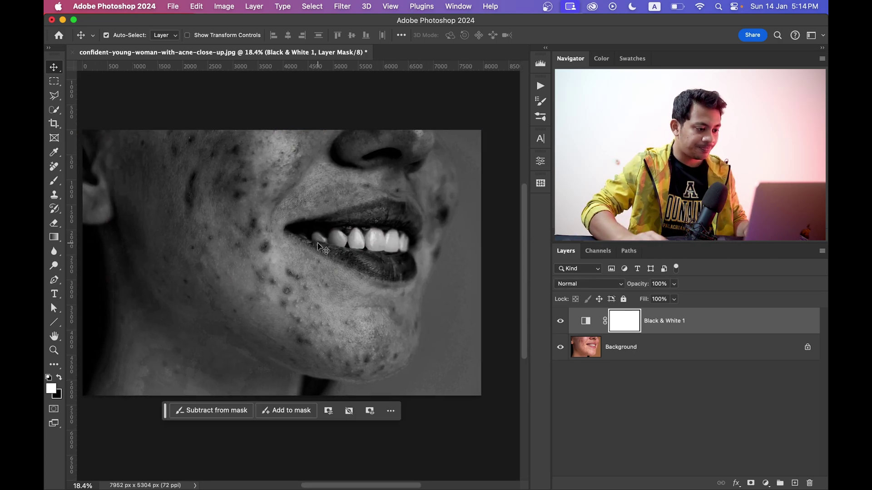
left_click(671, 356)
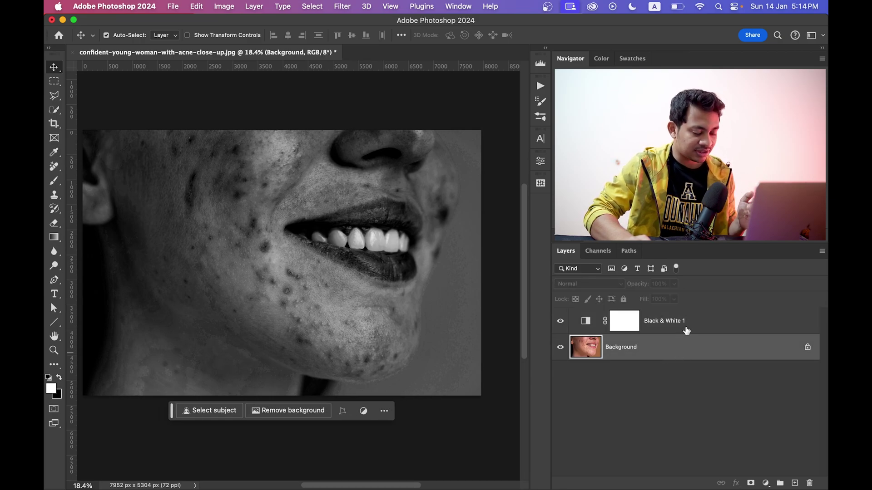
- Add a new empty Layer 1 above Background and select the Remove tool
left_click(795, 483)
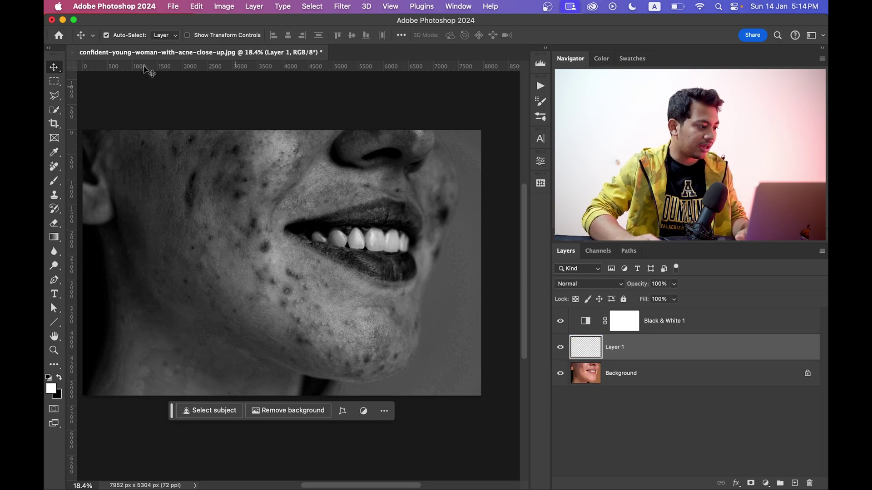
left_click(54, 169)
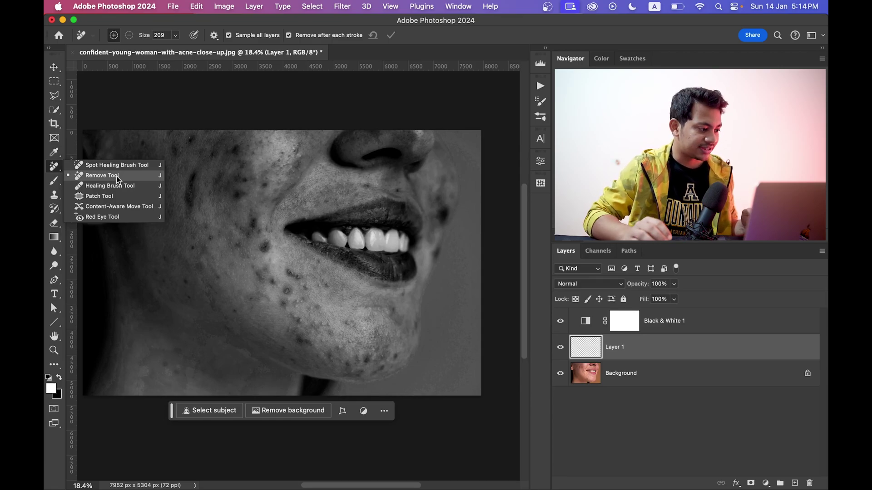
left_click(103, 176)
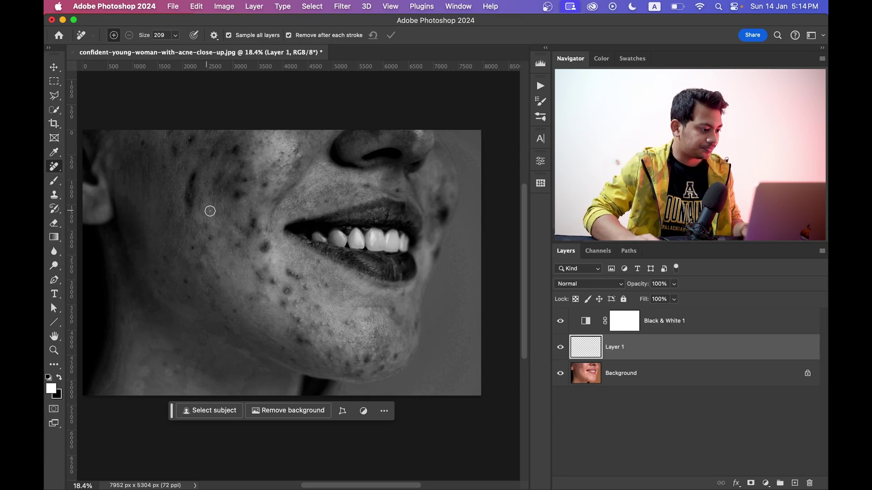
- Resize the Remove brush and remove two spots on the upper cheek
left_click_drag(187, 219, 214, 217)
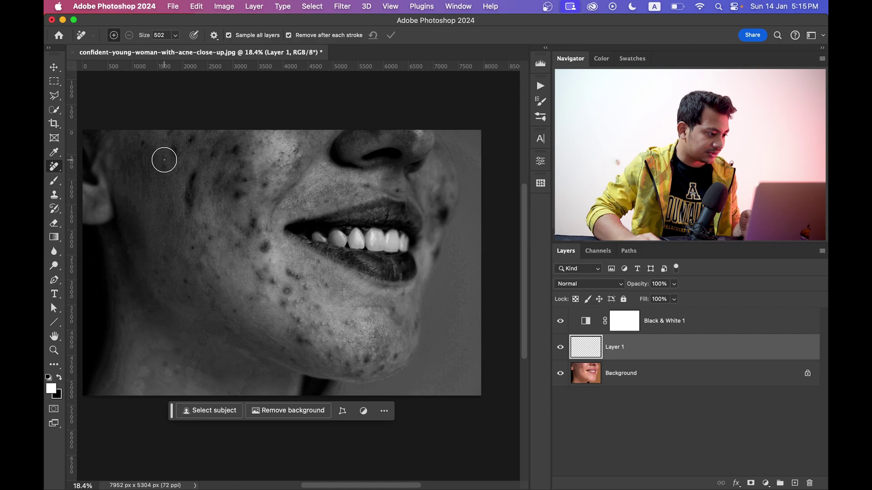
left_click_drag(186, 160, 169, 162)
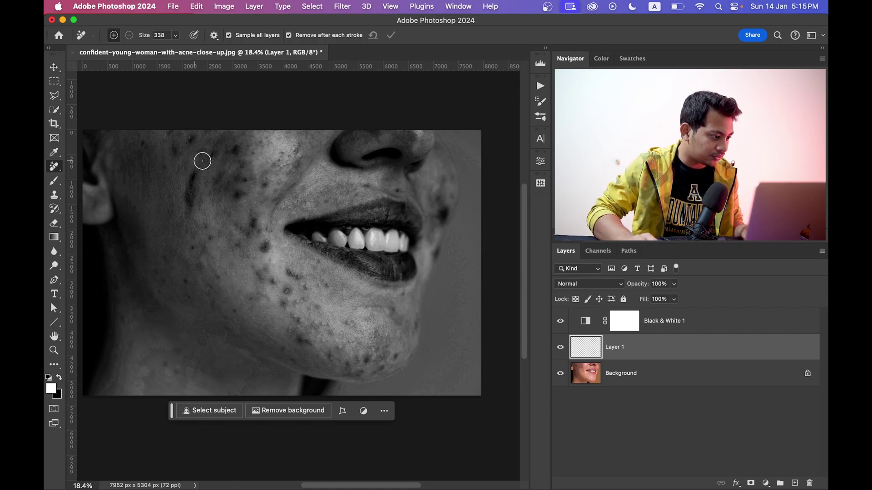
left_click_drag(194, 138, 175, 149)
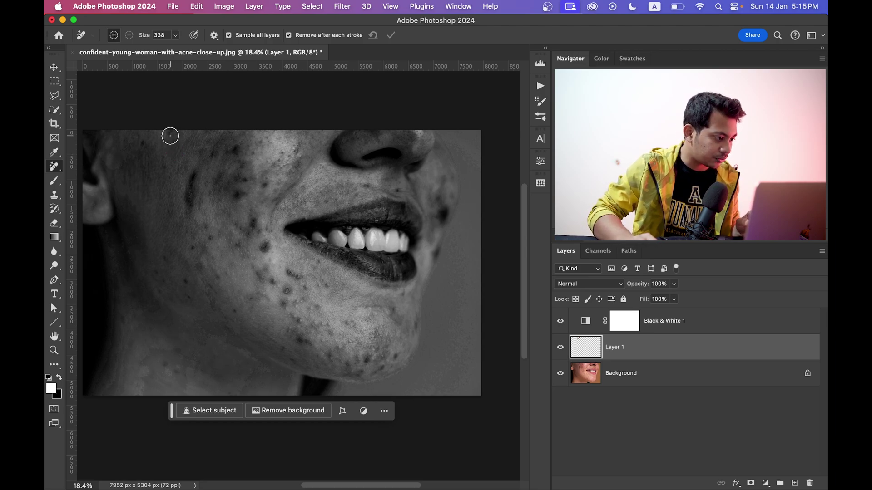
left_click_drag(170, 136, 171, 134)
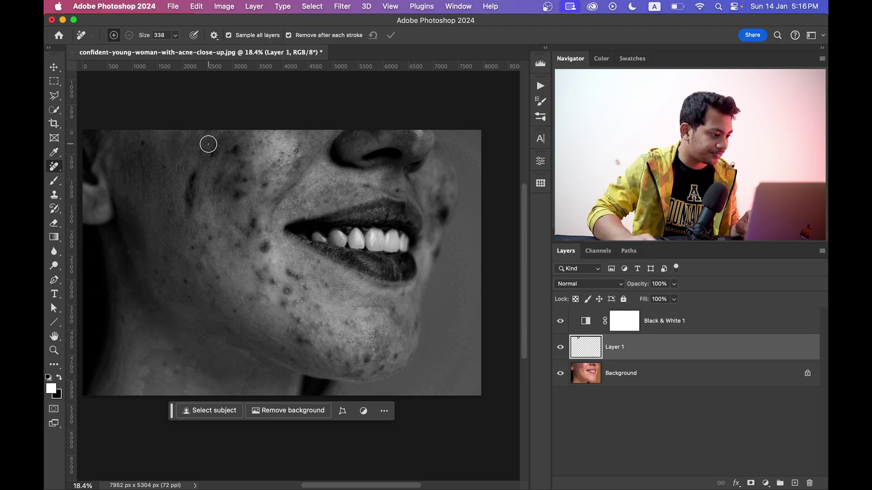
- Compare Layer 1 on and off and stop removal from applying after every stroke
left_click(560, 348)
left_click(560, 347)
left_click(560, 347)
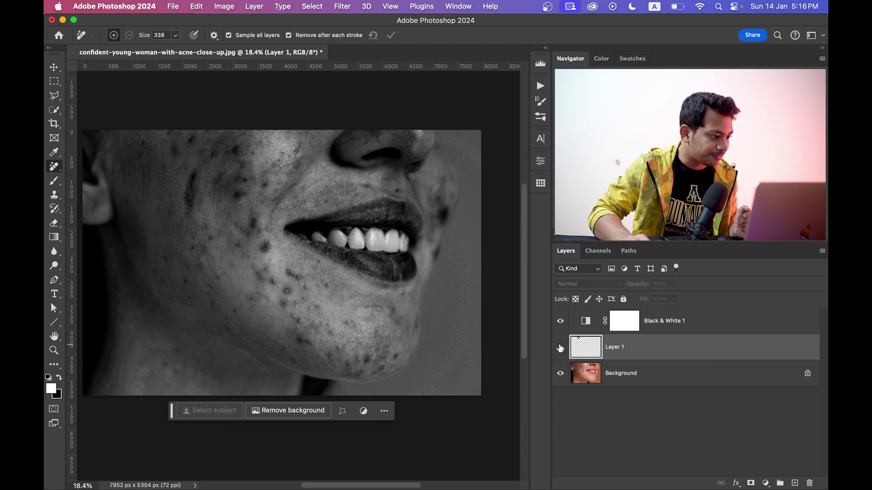
left_click(310, 38)
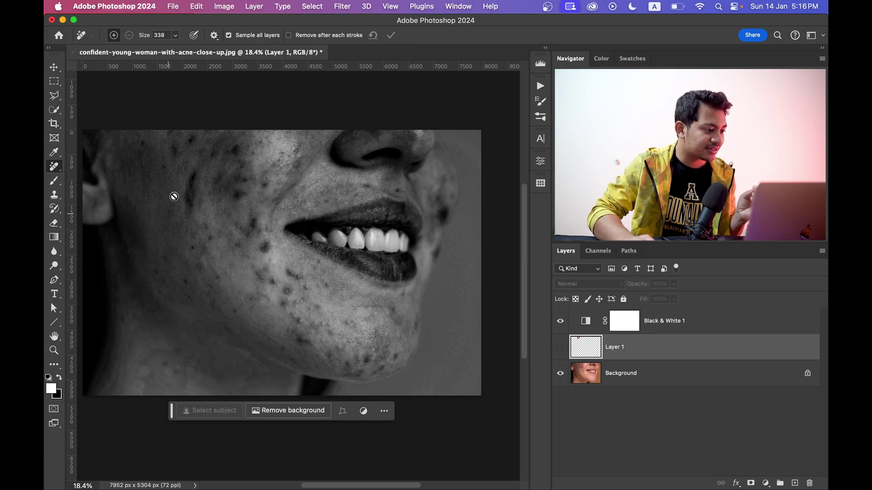
left_click(560, 347)
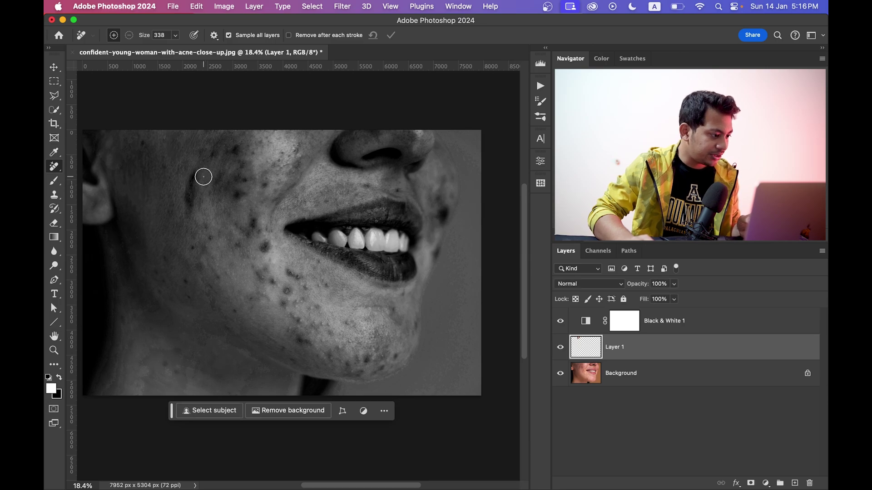
- Mark blemishes down the cheek and along the jaw, shrinking the brush for tiny spots
mouse_move(216, 152)
left_mouse_down()
mouse_move(233, 148)
mouse_move(224, 141)
mouse_move(206, 155)
left_mouse_up()
mouse_move(150, 156)
left_mouse_down()
mouse_move(192, 179)
mouse_move(188, 214)
mouse_move(189, 179)
mouse_move(192, 205)
left_mouse_up()
left_click(145, 147)
left_click(164, 166)
left_click(168, 211)
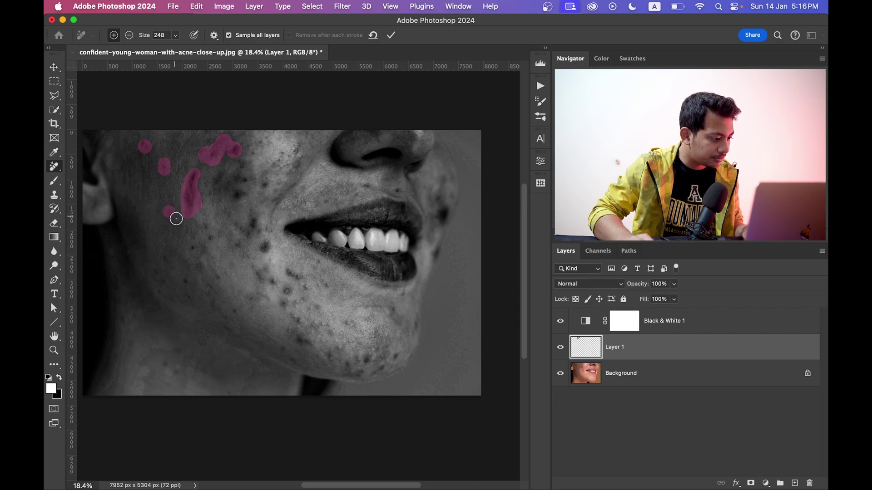
left_click(165, 261)
left_click(156, 272)
left_click_drag(169, 288, 166, 286)
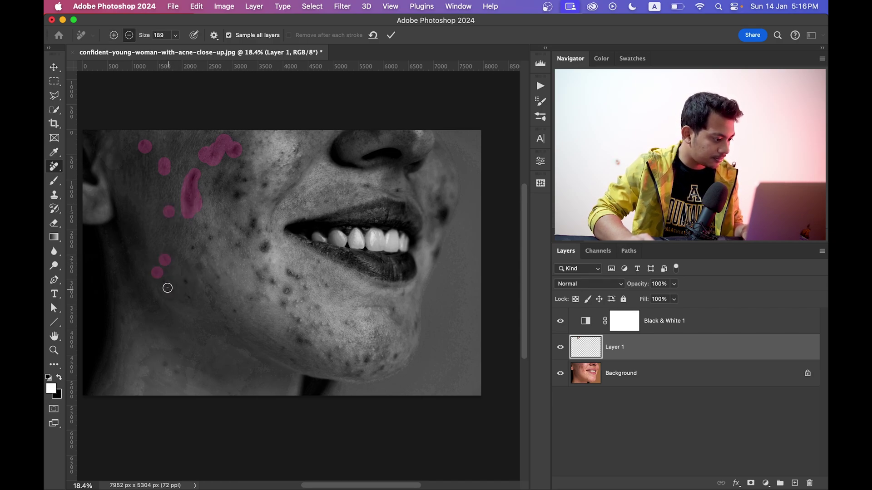
left_click(165, 282)
left_click(160, 295)
left_click(185, 281)
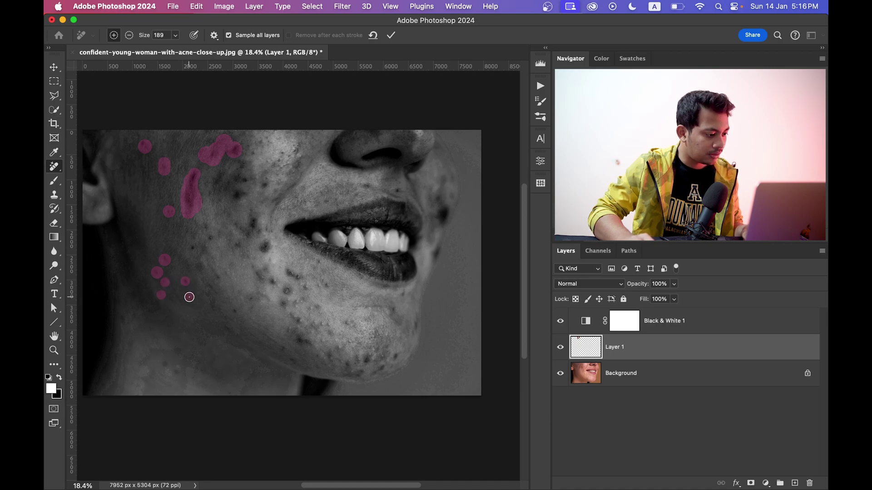
left_click(189, 297)
- Mark more cheek, jaw and upper-cheek blemishes, enlarging the brush for bigger clusters
left_click(192, 248)
left_click(209, 239)
left_click(207, 225)
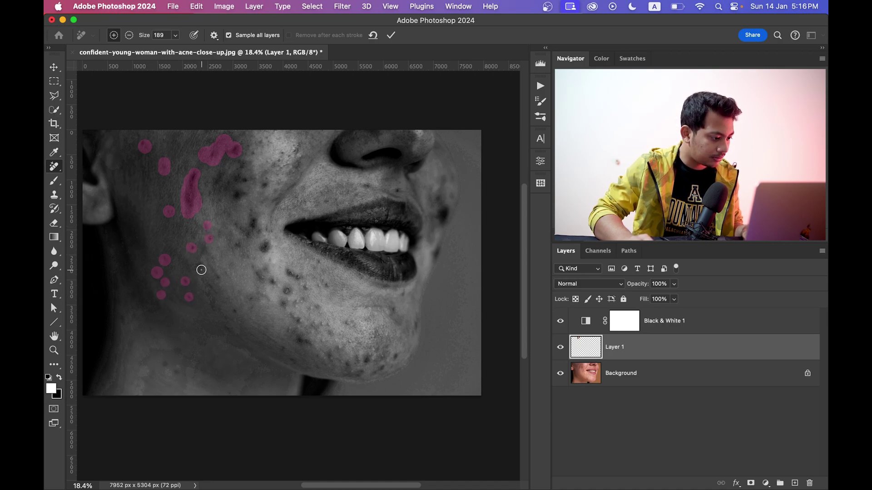
left_click(219, 278)
left_click_drag(204, 287, 214, 310)
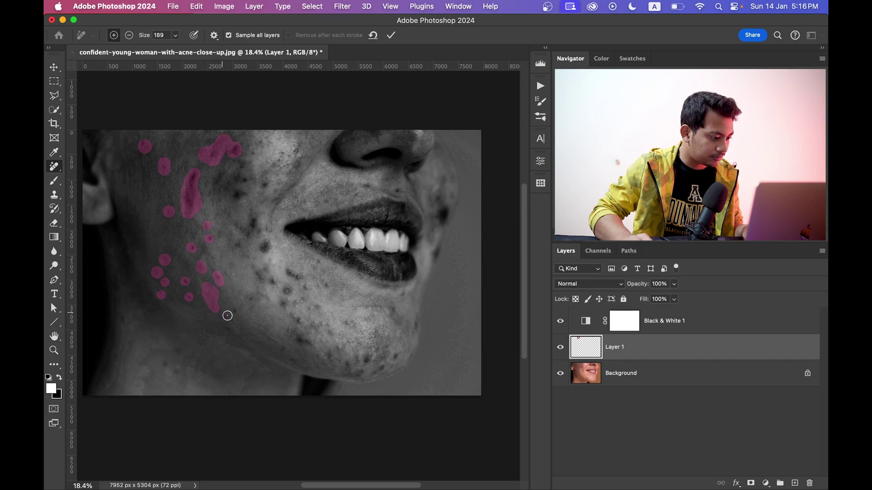
left_click(238, 314)
mouse_move(223, 209)
left_mouse_down()
mouse_move(232, 208)
mouse_move(236, 177)
mouse_move(268, 169)
left_mouse_up()
left_click(245, 162)
left_click(222, 180)
left_click(236, 195)
left_click(248, 178)
- Mark the remaining blemishes near the mouth and on the lower cheek
key("bracketleft")
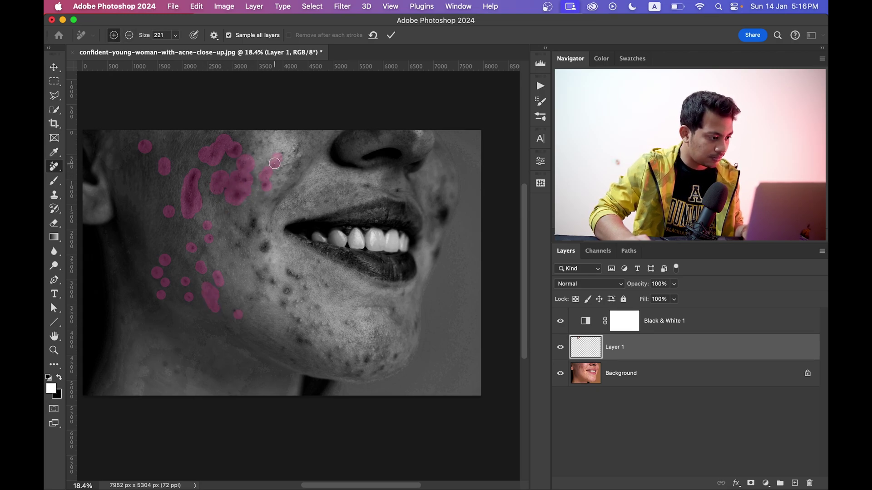
key("bracketright")
mouse_move(251, 218)
left_mouse_down()
mouse_move(240, 235)
mouse_move(253, 236)
mouse_move(240, 243)
mouse_move(264, 231)
left_mouse_up()
mouse_move(258, 284)
left_mouse_down()
mouse_move(259, 271)
mouse_move(273, 280)
mouse_move(294, 275)
mouse_move(229, 267)
mouse_move(250, 258)
left_mouse_up()
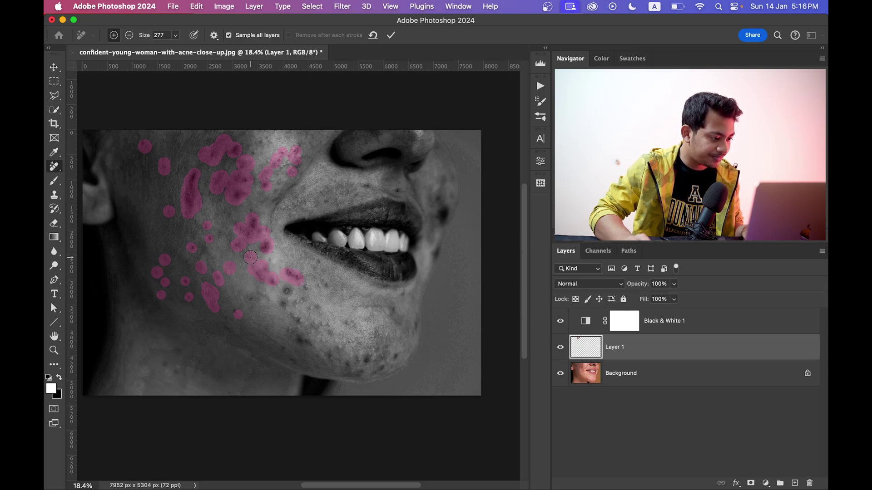
left_click(252, 304)
left_click(285, 292)
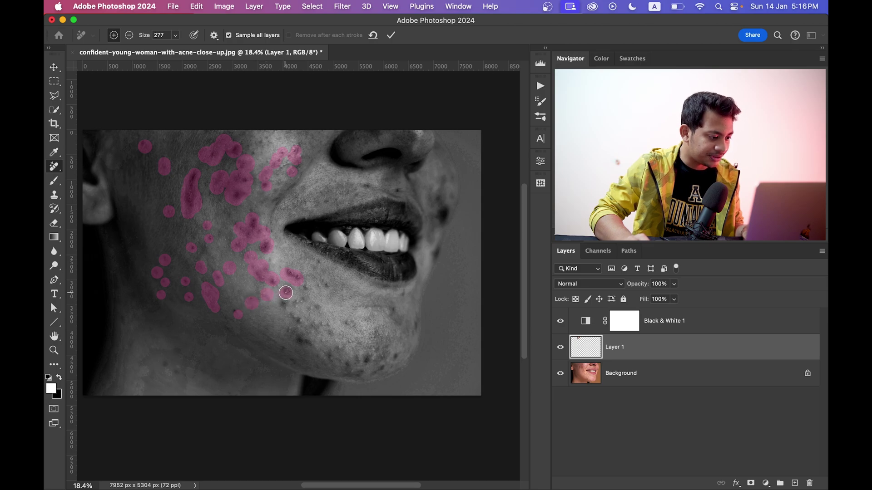
left_click(229, 209)
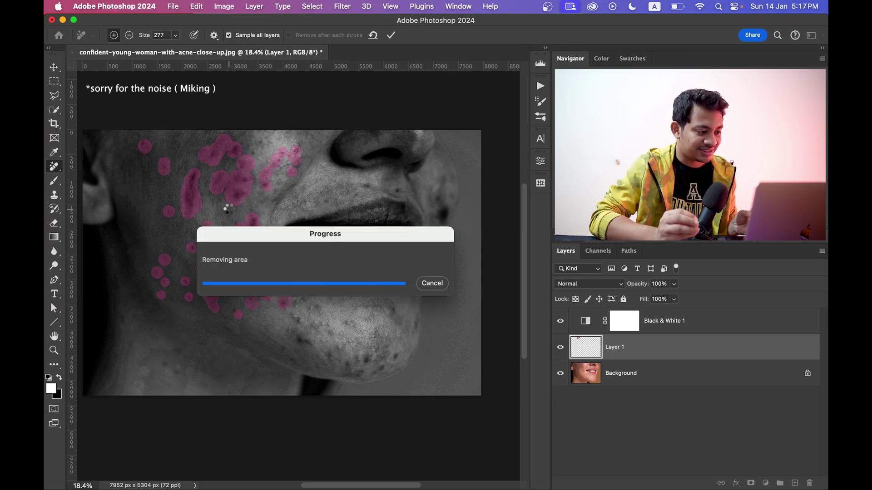
- Hide the Black & White layer and toggle Layer 1 for a colour before/after comparison
left_click(561, 321)
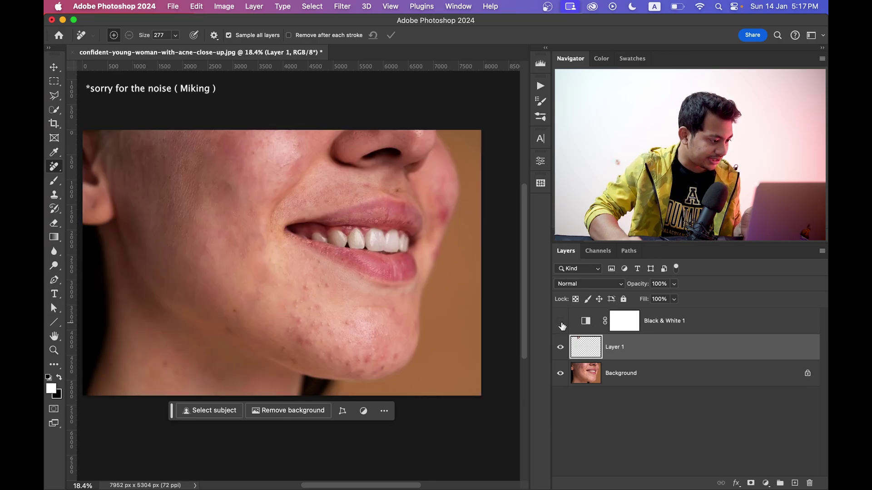
left_click(560, 352)
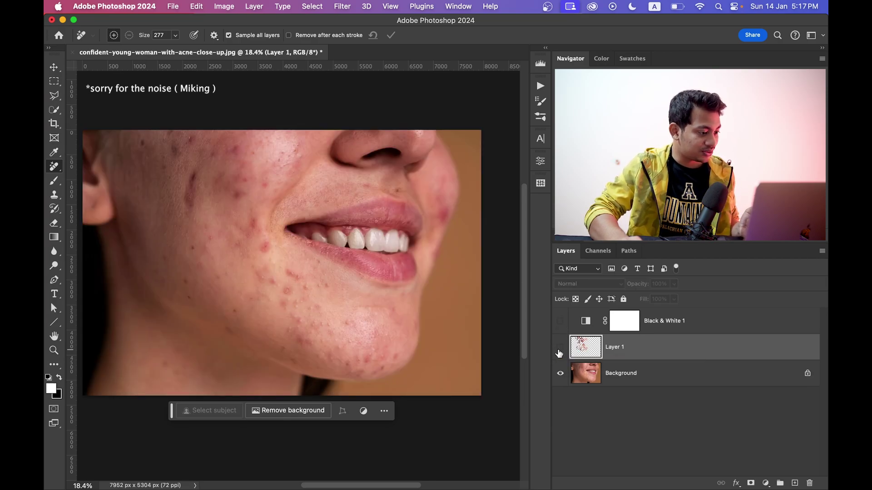
left_click(560, 350)
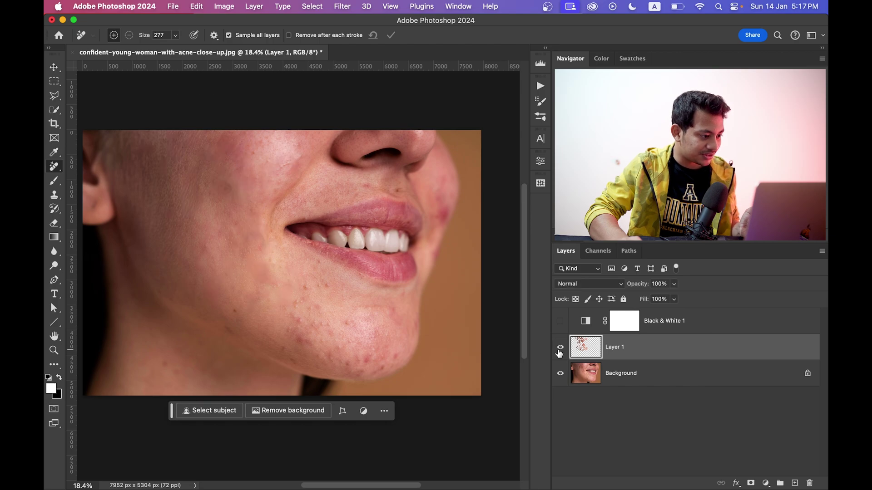
left_click(561, 348)
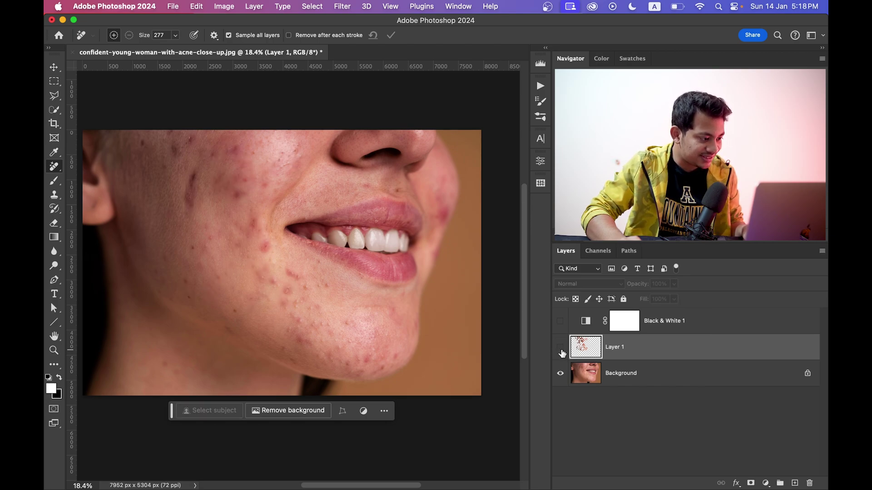
left_click(560, 348)
left_click(560, 349)
left_click(560, 349)
- Zoom in and remove two more upper-cheek spots
scroll(199, 195, "up", 2)
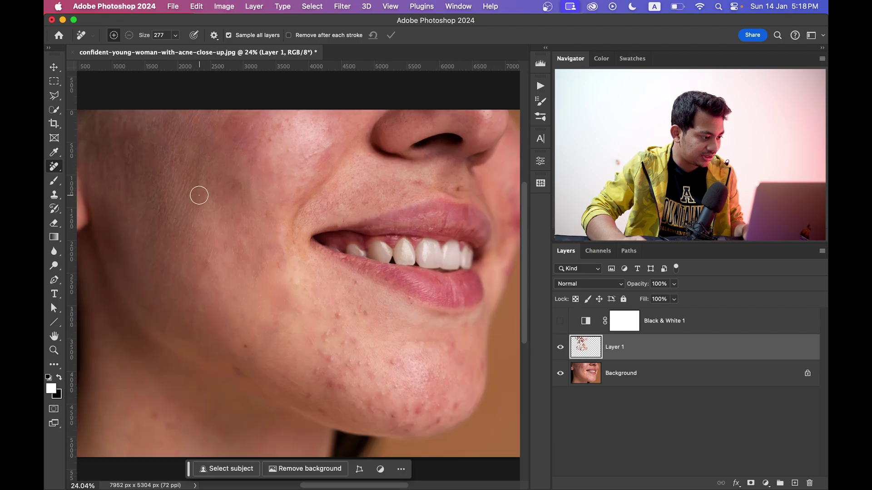
left_click_drag(199, 195, 194, 179)
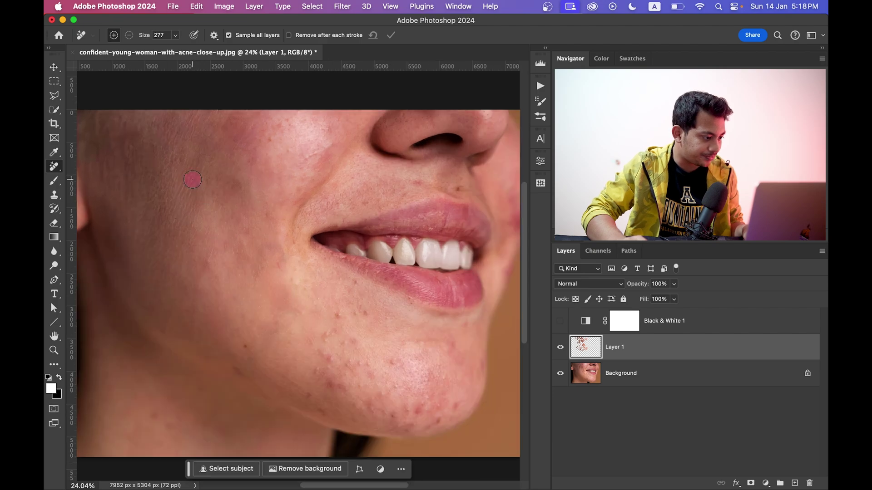
left_click(270, 140)
key("Return")
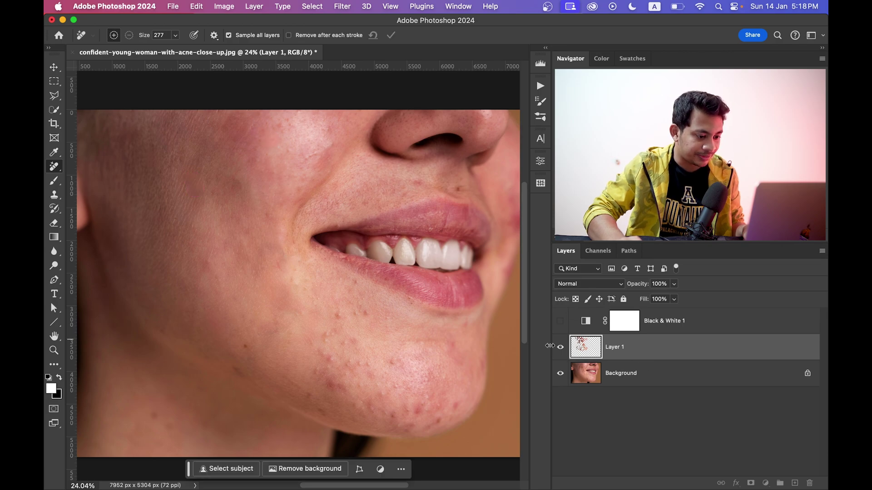
- Hide the Background layer, zoom in, and shrink the removal brush to 150
left_click(560, 373)
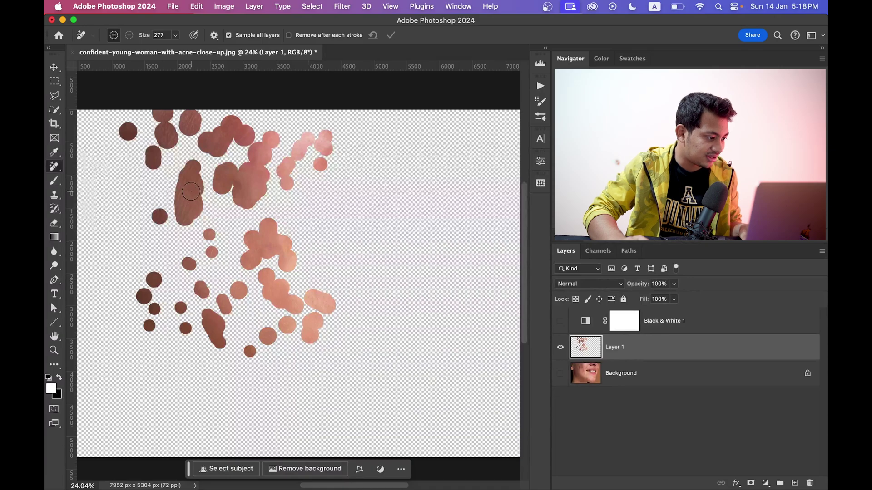
scroll(191, 191, "up", 1)
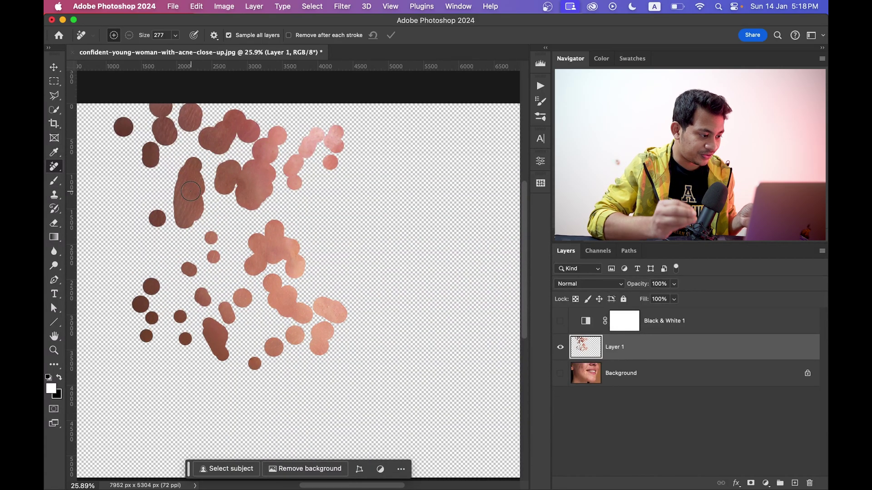
scroll(190, 191, "up", 5)
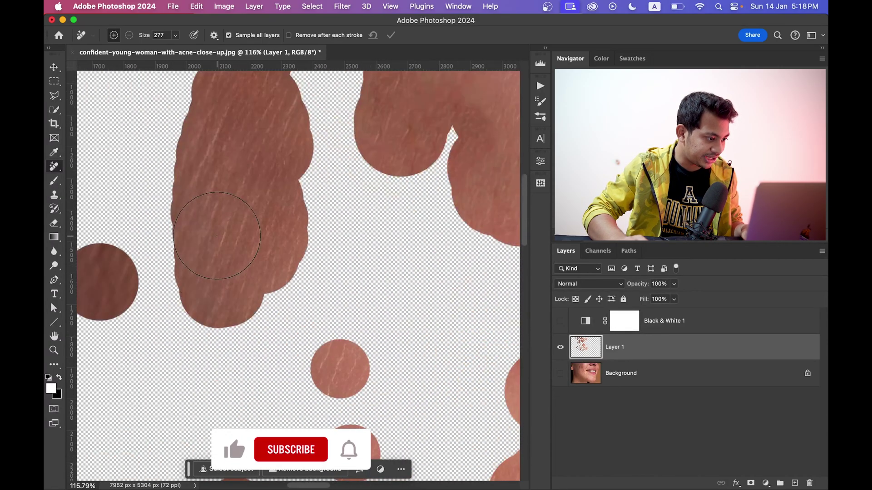
left_click_drag(272, 196, 247, 197)
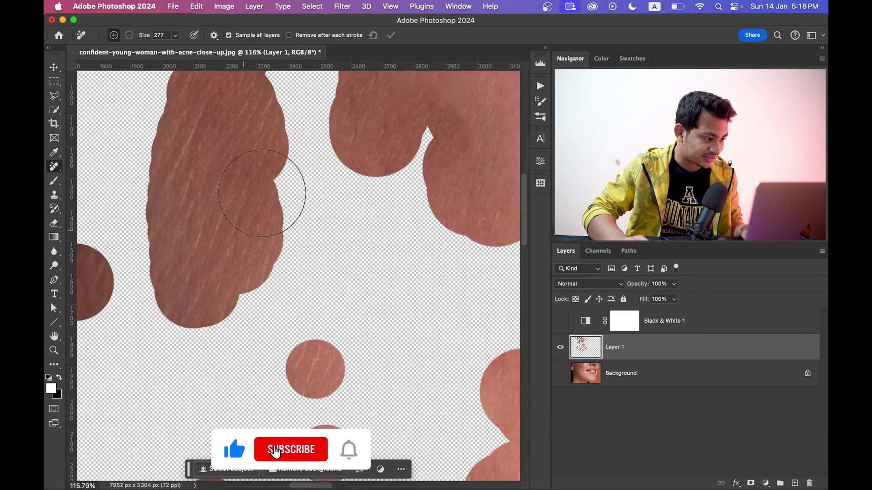
left_click_drag(260, 244, 238, 245)
left_click_drag(268, 218, 241, 253)
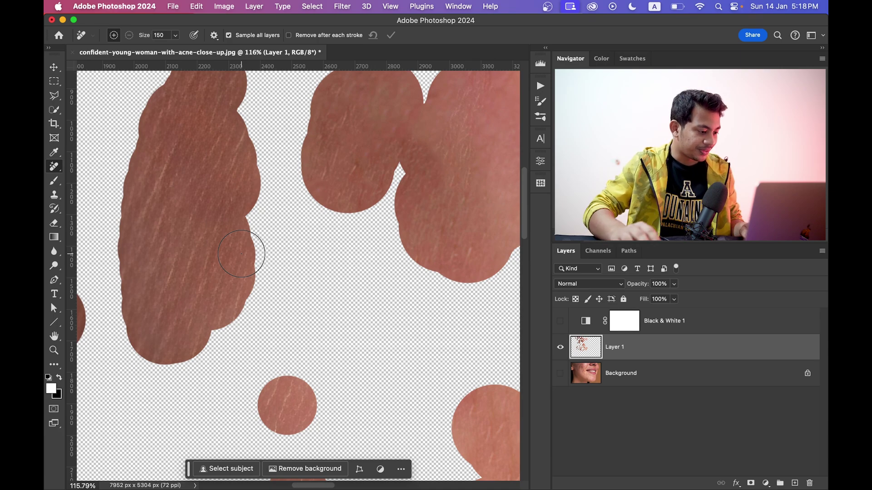
- Pan and zoom around the transparent canvas to inspect Layer 1's healed patches
scroll(236, 245, "down", 3)
left_click_drag(399, 211, 373, 258)
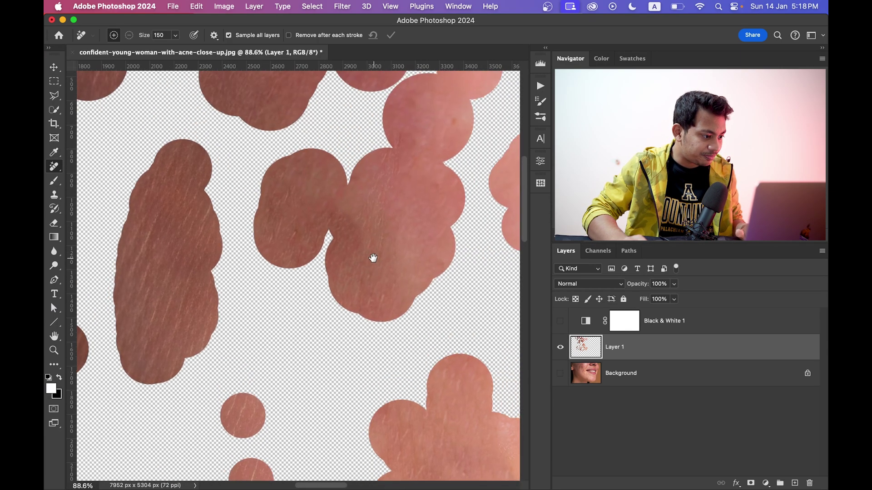
left_click_drag(195, 294, 241, 237)
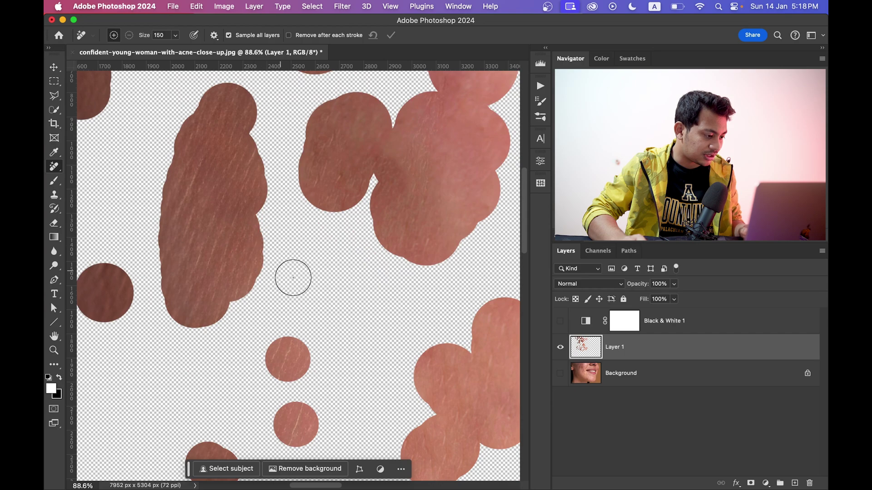
scroll(275, 265, "down", 1)
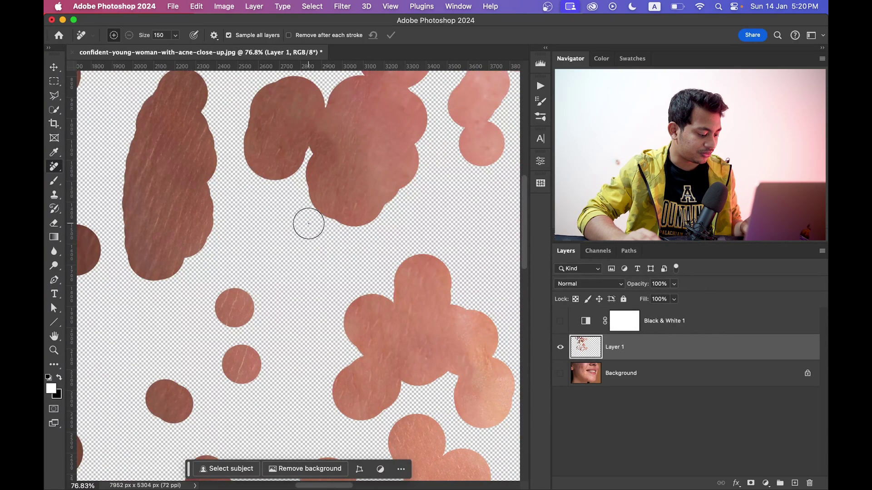
scroll(307, 222, "down", 1)
scroll(306, 221, "down", 6)
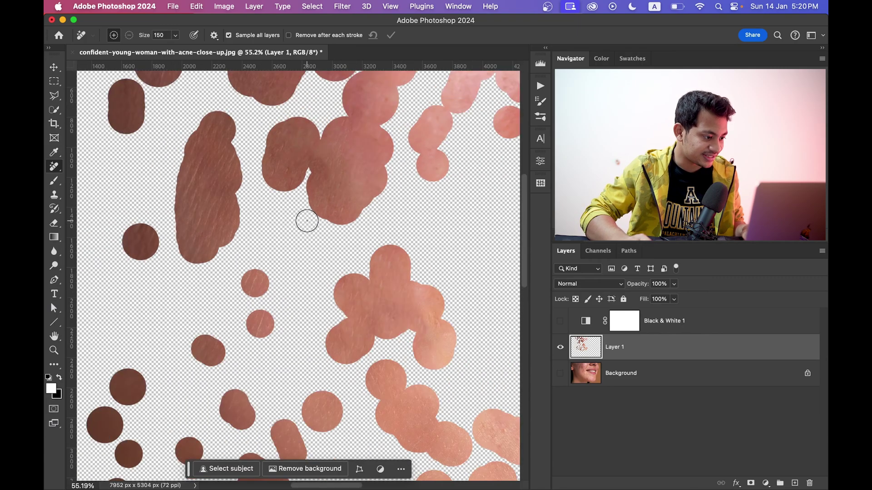
scroll(307, 220, "up", 4)
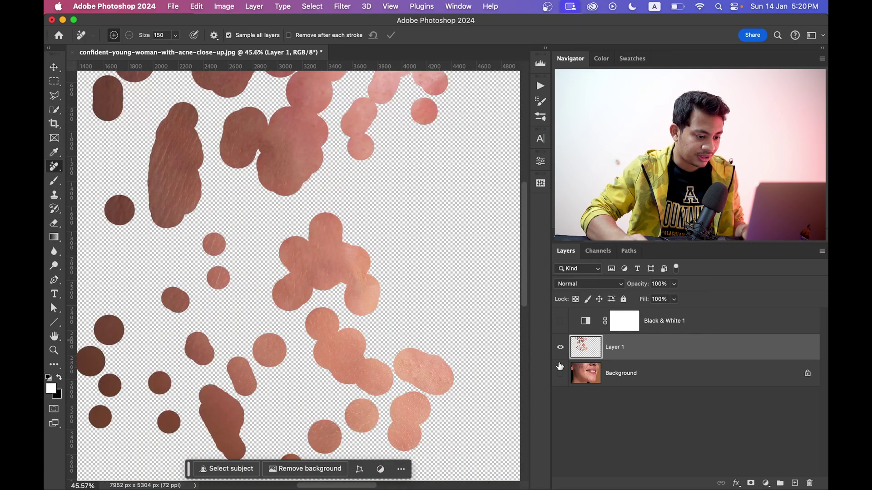
- Turn Background and Black & White back on and mark the chin and lower-chin blemishes
left_click(561, 348, "alt")
left_click(559, 321)
scroll(467, 302, "down", 1)
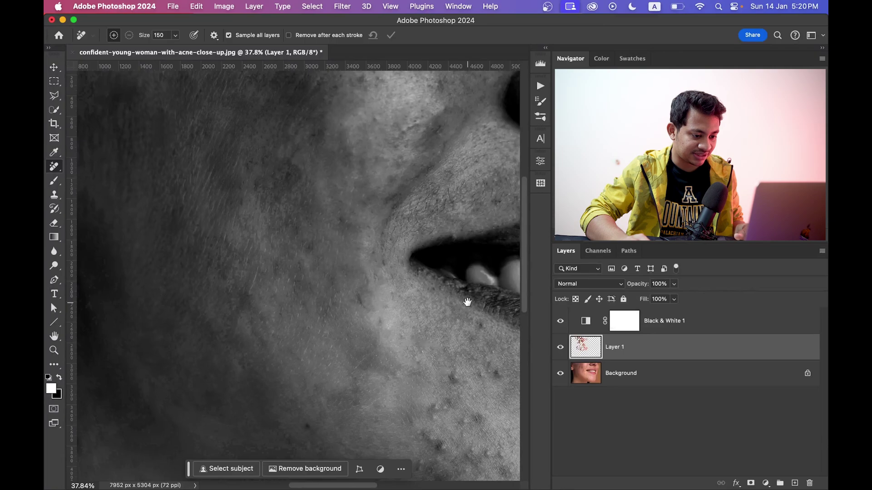
left_click(340, 321)
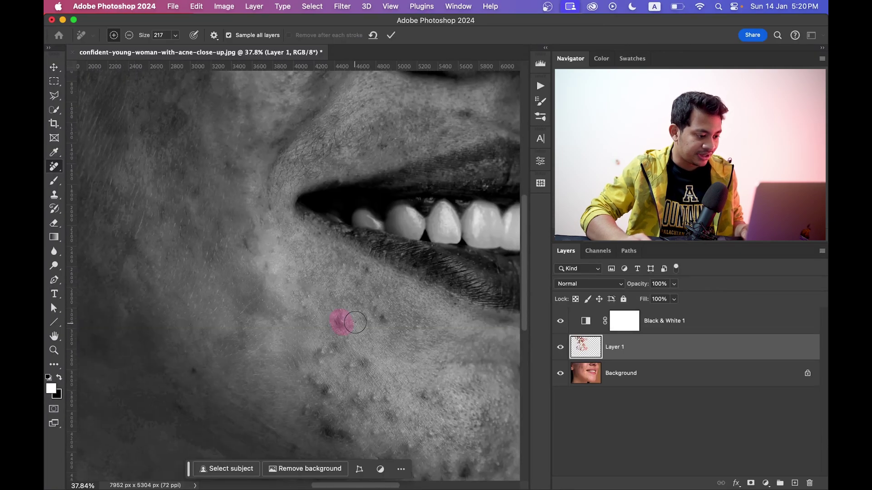
left_click(377, 321)
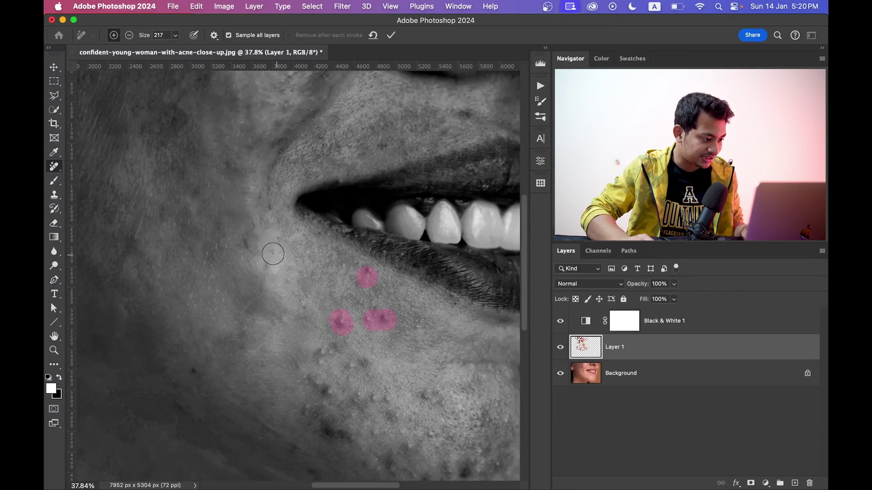
scroll(271, 259, "down", 3)
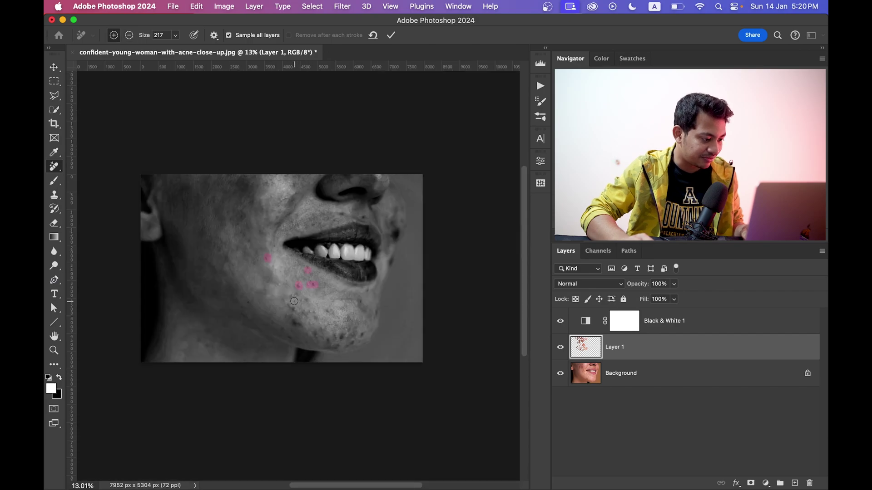
scroll(294, 301, "up", 1)
key("bracketright")
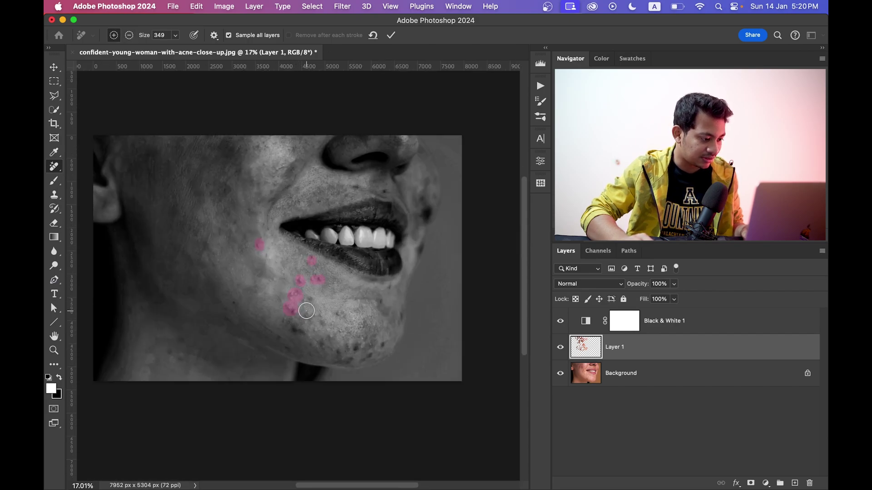
left_click(339, 313)
key("bracketleft")
mouse_move(301, 325)
left_mouse_down()
mouse_move(286, 318)
mouse_move(290, 348)
left_mouse_up()
- Mark the remaining left-cheek, chin and right-cheek blemishes, adjusting brush size as needed
left_click(146, 152)
left_click_drag(144, 199, 144, 246)
left_click(171, 325)
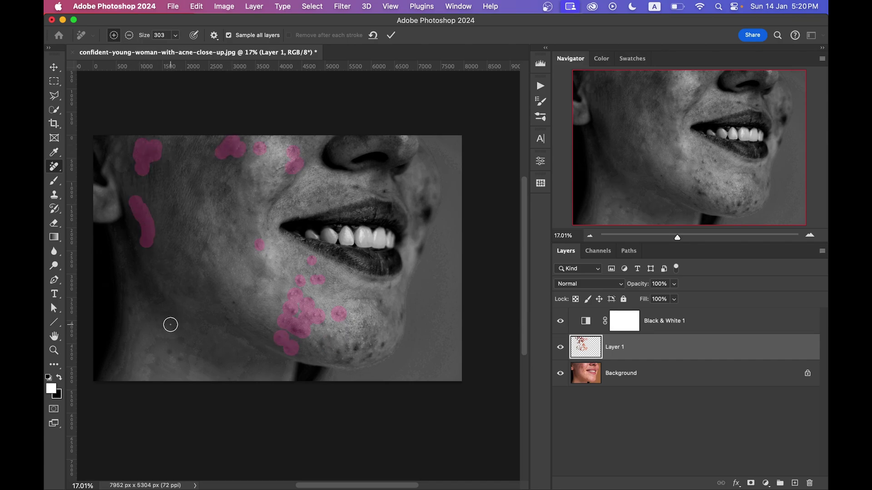
left_click(175, 353)
left_click(232, 305)
key("bracketleft")
key("bracketleft")
scroll(309, 204, "up", 1)
left_click(410, 187)
key("bracketright")
left_click_drag(205, 175, 195, 190)
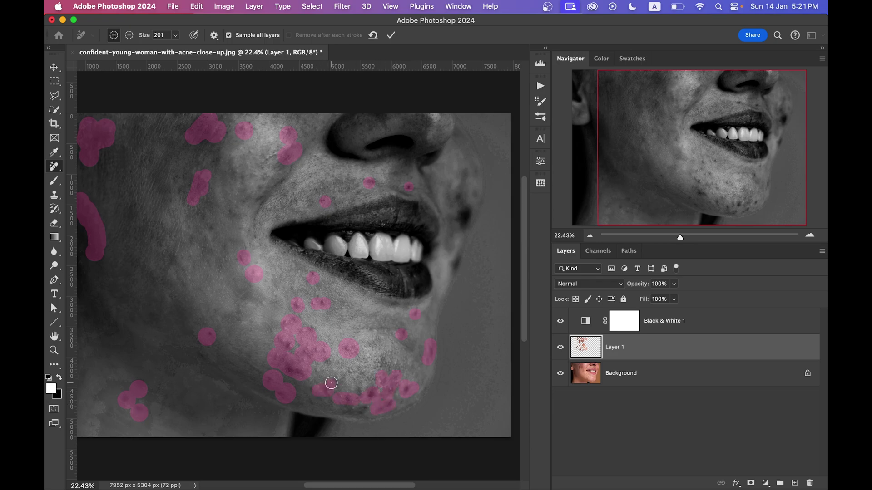
scroll(406, 341, "up", 1)
scroll(406, 342, "right", 2)
key("bracketright")
left_click_drag(429, 195, 429, 212)
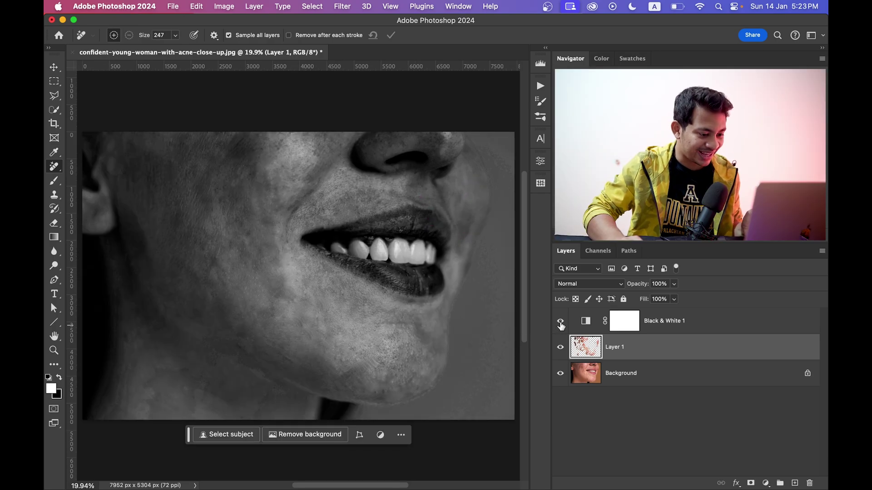
- Hide Black & White and toggle Layer 1 to compare the clear colour skin with the original
left_click(560, 321)
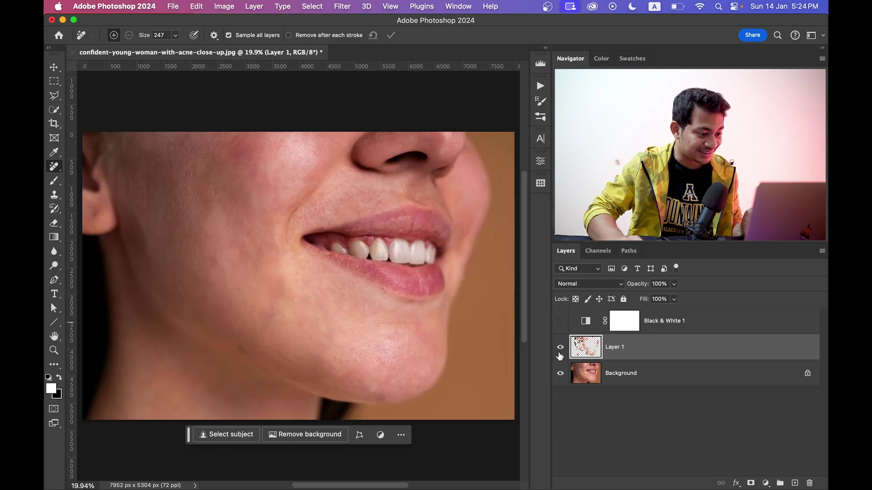
left_click(560, 353)
left_click(560, 353)
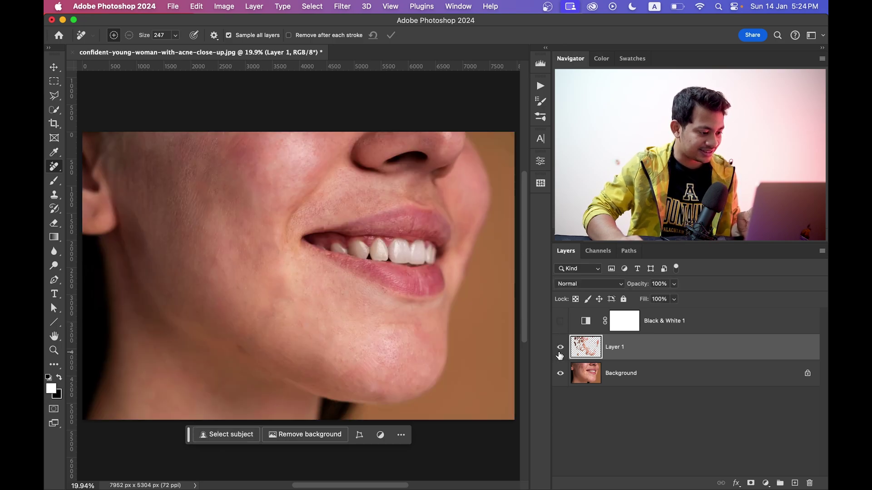
left_click(560, 353)
left_click(560, 354)
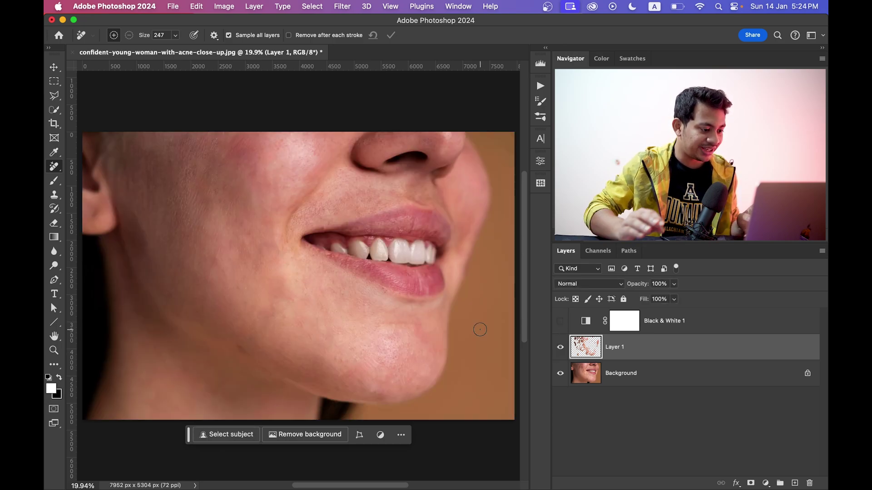